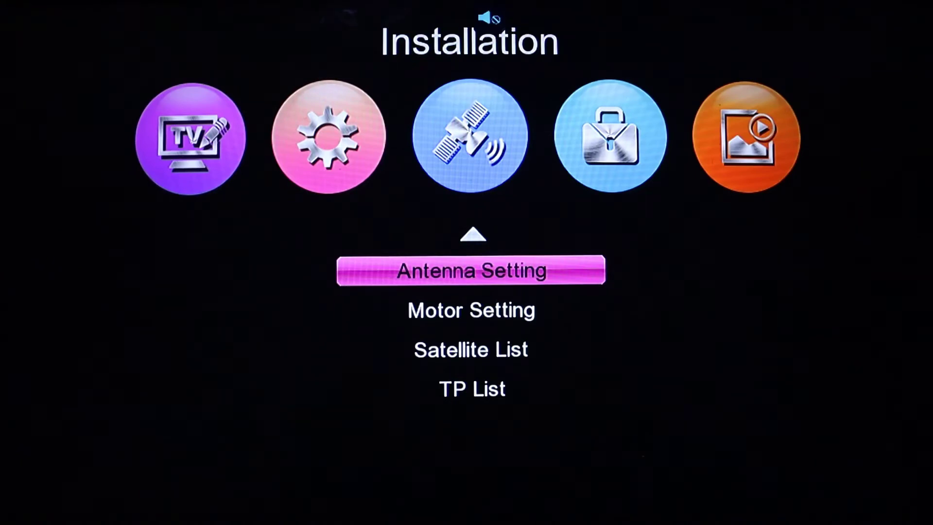
Step down through the Installation options: Antenna Setting, Motor Setting, Satellite List and TP List
{"action": "key", "text": "Down"}
{"action": "key", "text": "Down"}
{"action": "key", "text": "Down"}
Open the Satellite List and move down to the last entry, 79 Intelsat 11
{"action": "key", "text": "Up"}
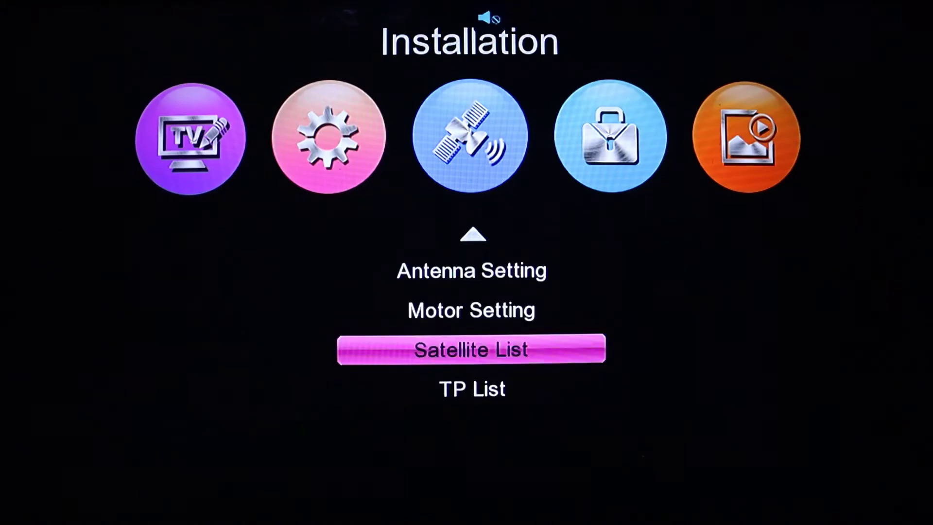
{"action": "key", "text": "Return"}
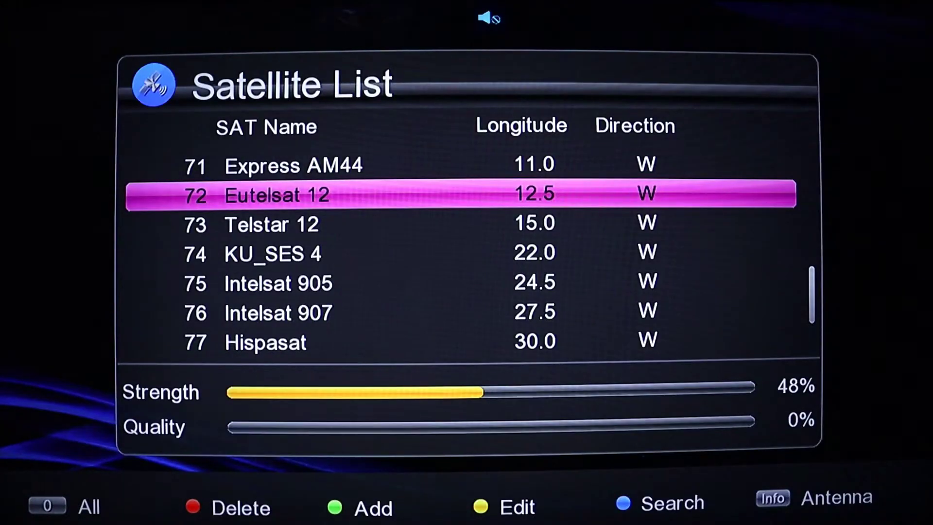
{"action": "key", "text": "Down"}
{"action": "key", "text": "Down"}
{"action": "key", "text": "Down"}
{"action": "key", "text": "Down"}
{"action": "key", "text": "Down"}
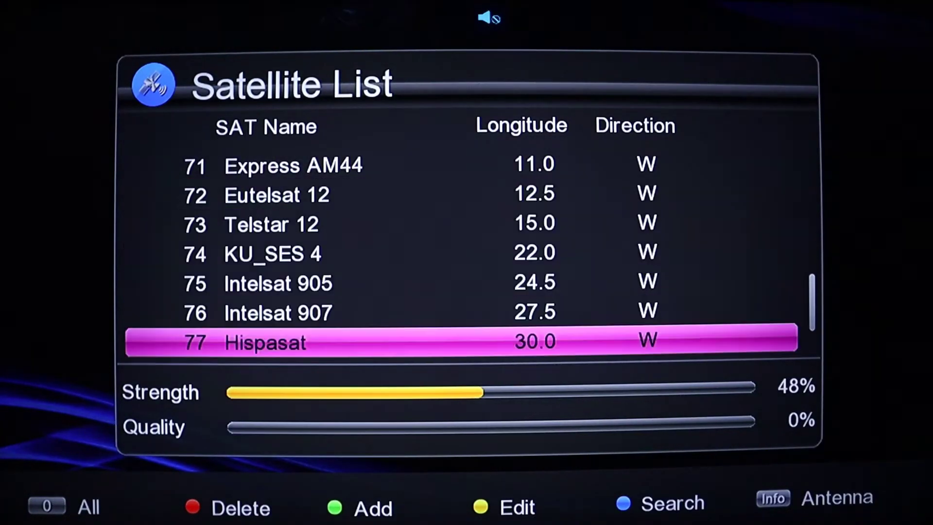
{"action": "key", "text": "Down"}
{"action": "key", "text": "Up"}
{"action": "key", "text": "Up"}
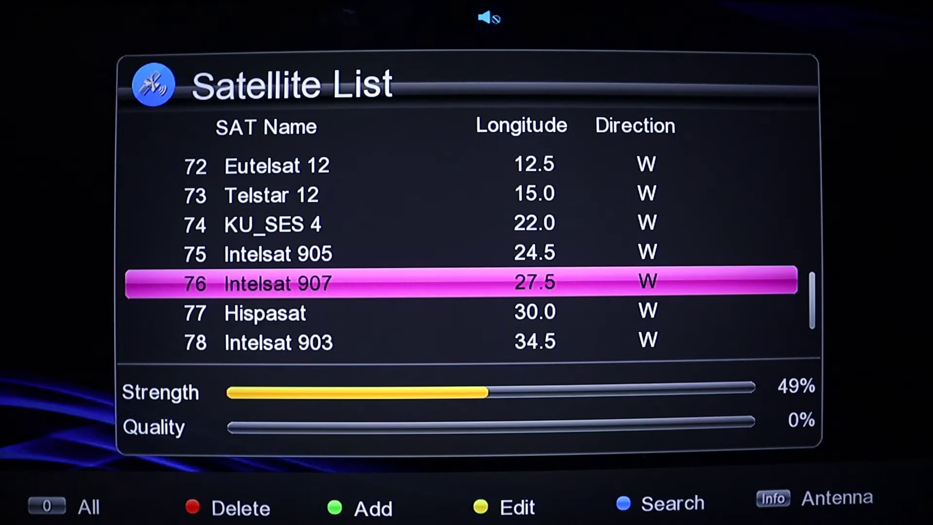
{"action": "key", "text": "Down"}
{"action": "key", "text": "Down"}
{"action": "key", "text": "Down"}
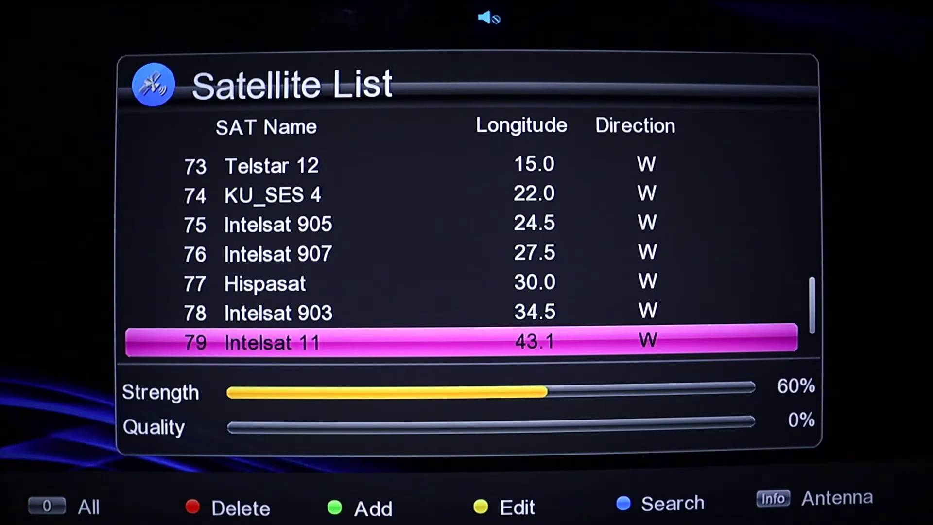
Start a new satellite entry and erase its default name 'New Sat'
{"action": "key", "text": "F2"}
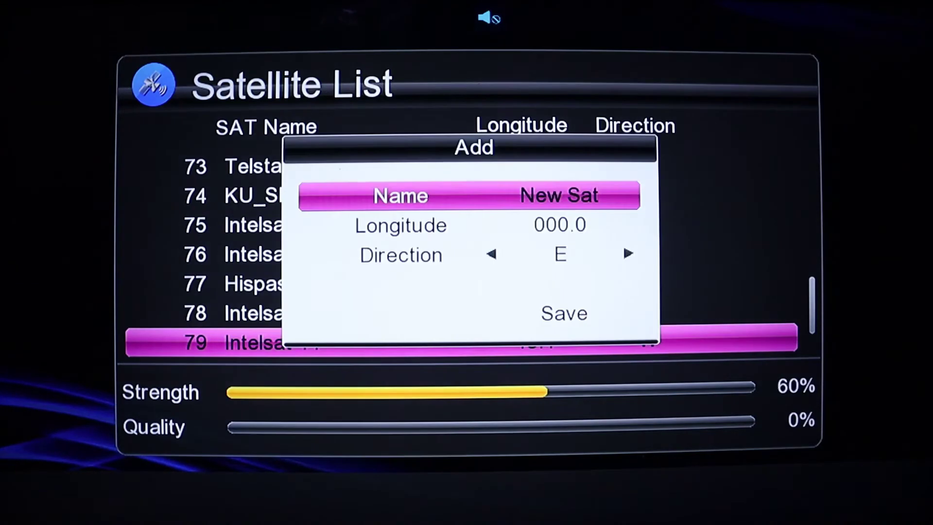
{"action": "key", "text": "Return"}
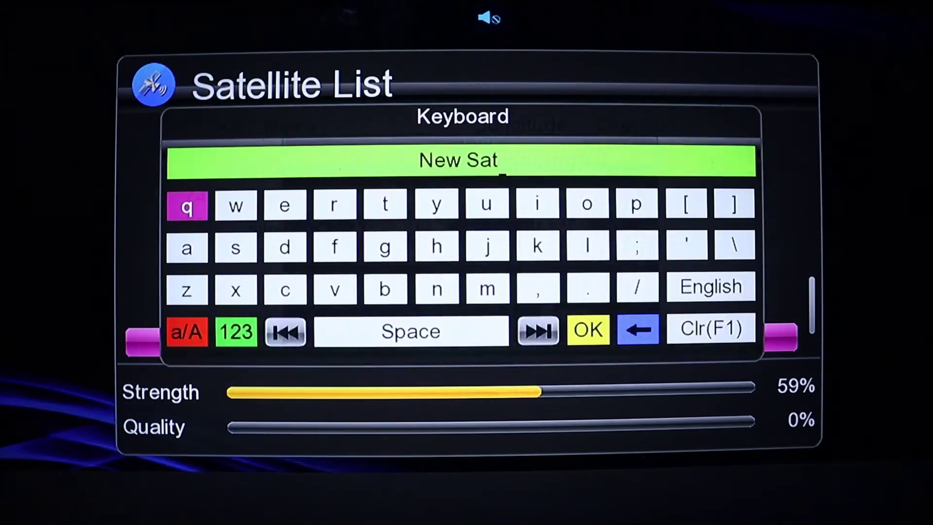
{"action": "key", "text": "Down"}
{"action": "key", "text": "Right"}
{"action": "key", "text": "Right"}
{"action": "key", "text": "Right"}
{"action": "key", "text": "Right"}
{"action": "key", "text": "Right"}
{"action": "key", "text": "Right"}
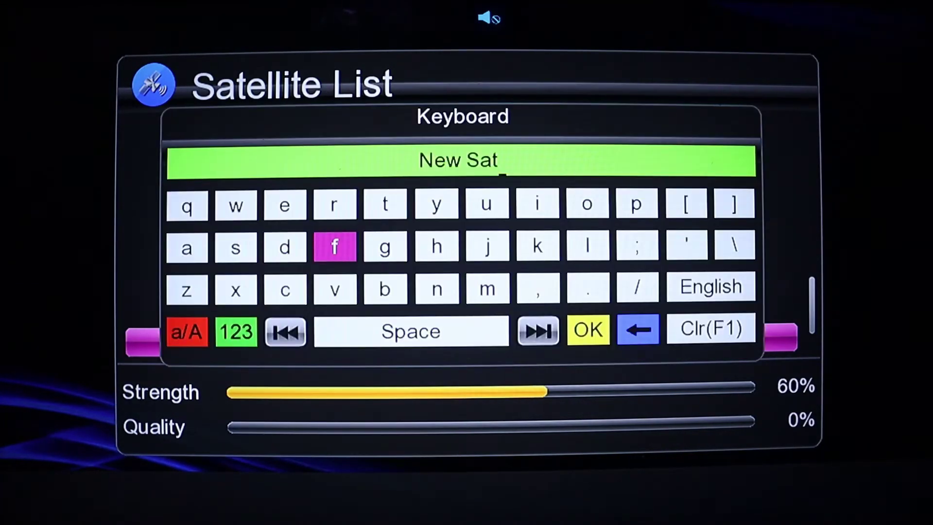
{"action": "key", "text": "Right"}
{"action": "key", "text": "Right"}
{"action": "key", "text": "Right"}
{"action": "key", "text": "Down"}
{"action": "key", "text": "Down"}
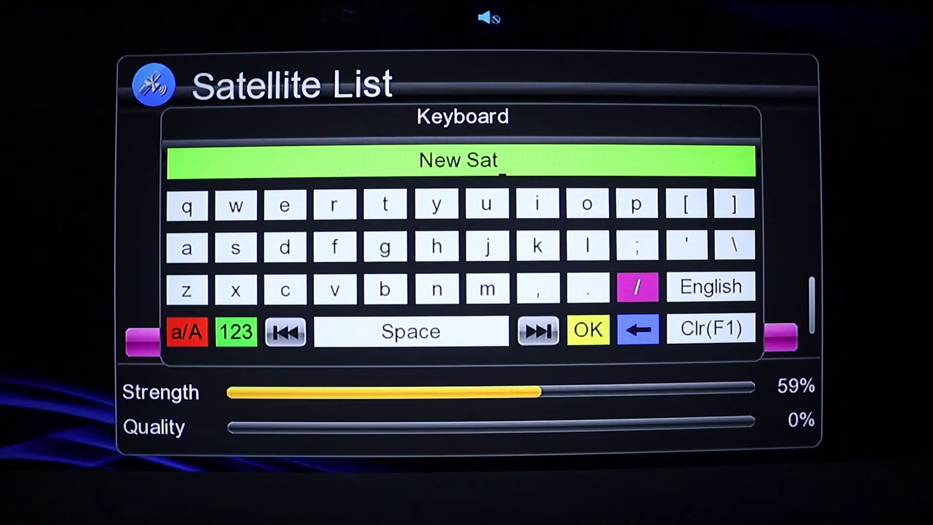
{"action": "key", "text": "Return"}
{"action": "key", "text": "Return"}
{"action": "key", "text": "Return"}
{"action": "key", "text": "Return"}
{"action": "key", "text": "Return"}
{"action": "key", "text": "Return"}
{"action": "key", "text": "Return"}
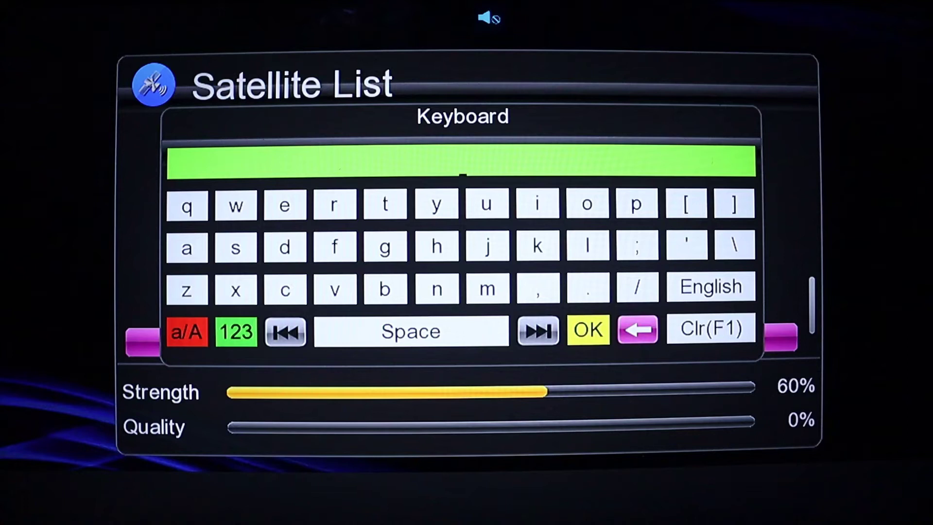
Spell 'pbteck' on the on-screen keyboard as the satellite name
{"action": "key", "text": "Up"}
{"action": "key", "text": "Up"}
{"action": "key", "text": "Up"}
{"action": "key", "text": "Return"}
{"action": "key", "text": "Left"}
{"action": "key", "text": "Left"}
{"action": "key", "text": "Left"}
{"action": "key", "text": "Left"}
{"action": "key", "text": "Left"}
{"action": "key", "text": "Left"}
{"action": "key", "text": "Down"}
{"action": "key", "text": "Right"}
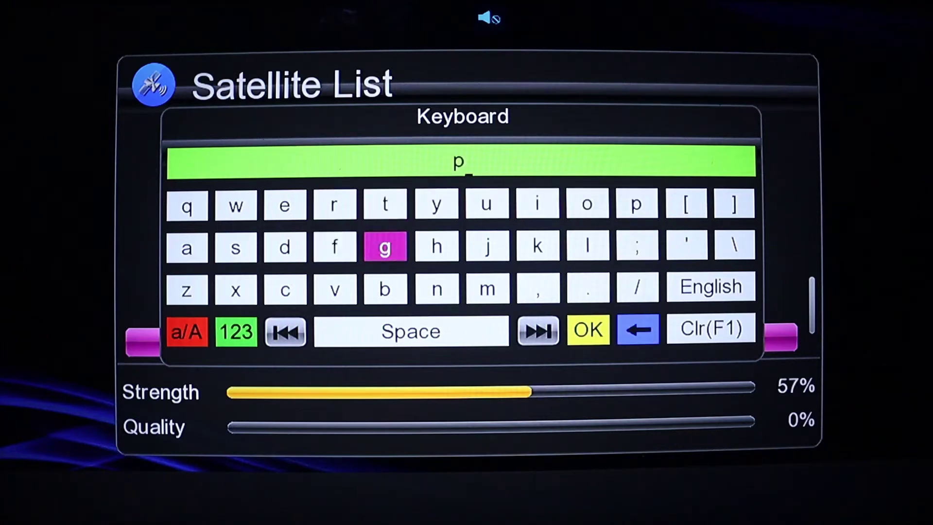
{"action": "key", "text": "Down"}
{"action": "key", "text": "Return"}
{"action": "key", "text": "Up"}
{"action": "key", "text": "Up"}
{"action": "key", "text": "Return"}
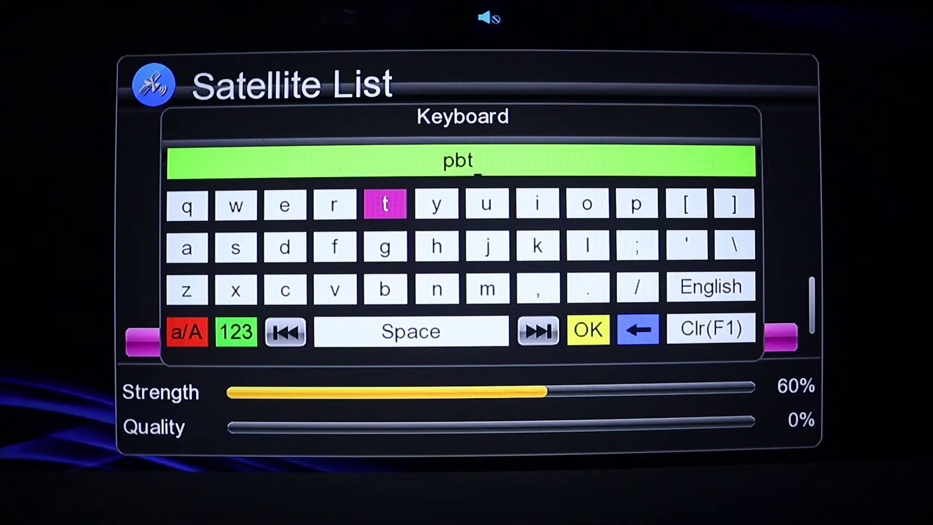
{"action": "key", "text": "Left"}
{"action": "key", "text": "Left"}
{"action": "key", "text": "Return"}
{"action": "key", "text": "Down"}
{"action": "key", "text": "Down"}
{"action": "key", "text": "Return"}
{"action": "key", "text": "Up"}
{"action": "key", "text": "Right"}
{"action": "key", "text": "Right"}
{"action": "key", "text": "Right"}
{"action": "key", "text": "Right"}
{"action": "key", "text": "Right"}
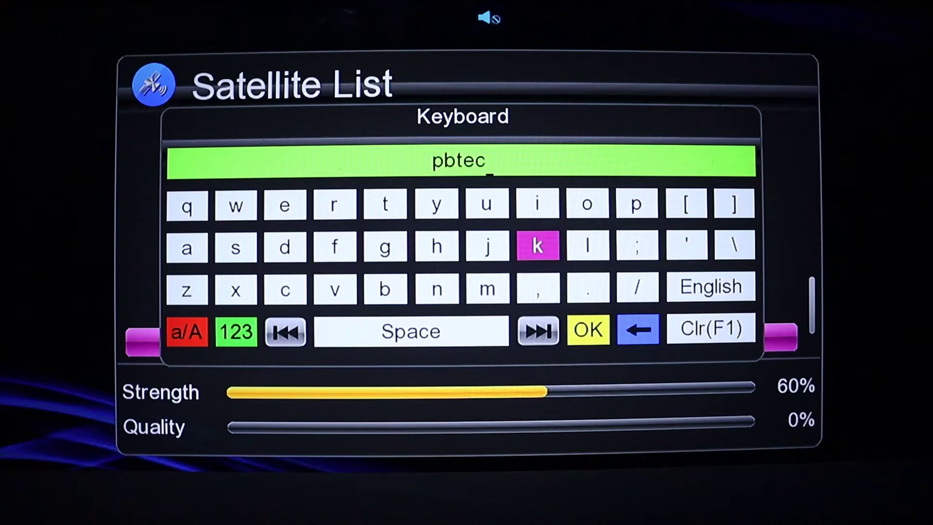
{"action": "key", "text": "Return"}
Append '.com' so the satellite name reads pbteck.com
{"action": "key", "text": "Right"}
{"action": "key", "text": "Down"}
{"action": "key", "text": "Return"}
{"action": "key", "text": "Left"}
{"action": "key", "text": "Up"}
{"action": "key", "text": "Up"}
{"action": "key", "text": "Left"}
{"action": "key", "text": "Left"}
{"action": "key", "text": "Left"}
{"action": "key", "text": "Left"}
{"action": "key", "text": "Left"}
{"action": "key", "text": "Down"}
{"action": "key", "text": "Down"}
{"action": "key", "text": "Return"}
{"action": "key", "text": "Right"}
{"action": "key", "text": "Right"}
{"action": "key", "text": "Right"}
{"action": "key", "text": "Right"}
{"action": "key", "text": "Right"}
{"action": "key", "text": "Right"}
{"action": "key", "text": "Up"}
{"action": "key", "text": "Up"}
{"action": "key", "text": "Return"}
{"action": "key", "text": "Left"}
{"action": "key", "text": "Down"}
{"action": "key", "text": "Down"}
{"action": "key", "text": "Left"}
{"action": "key", "text": "Return"}
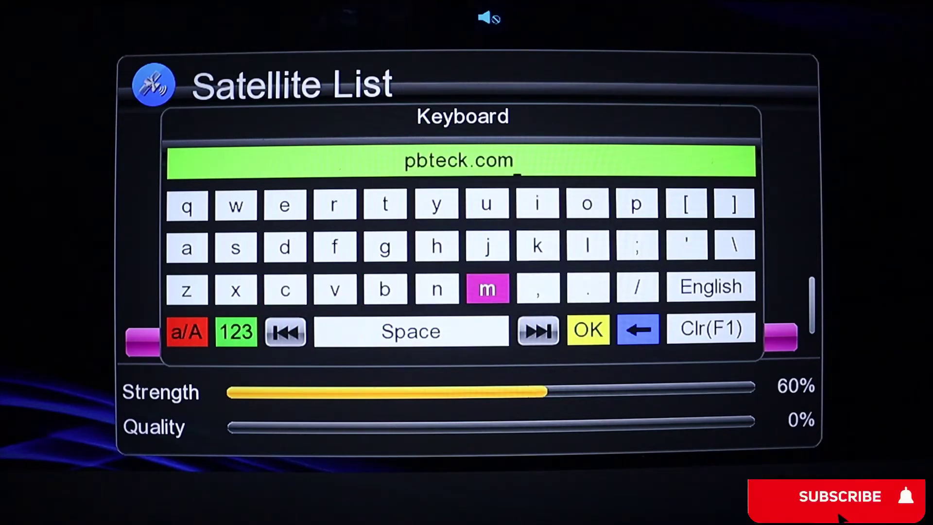
Confirm the finished satellite name pbteck.com
{"action": "key", "text": "Right"}
{"action": "key", "text": "Down"}
{"action": "key", "text": "Right"}
{"action": "key", "text": "Up"}
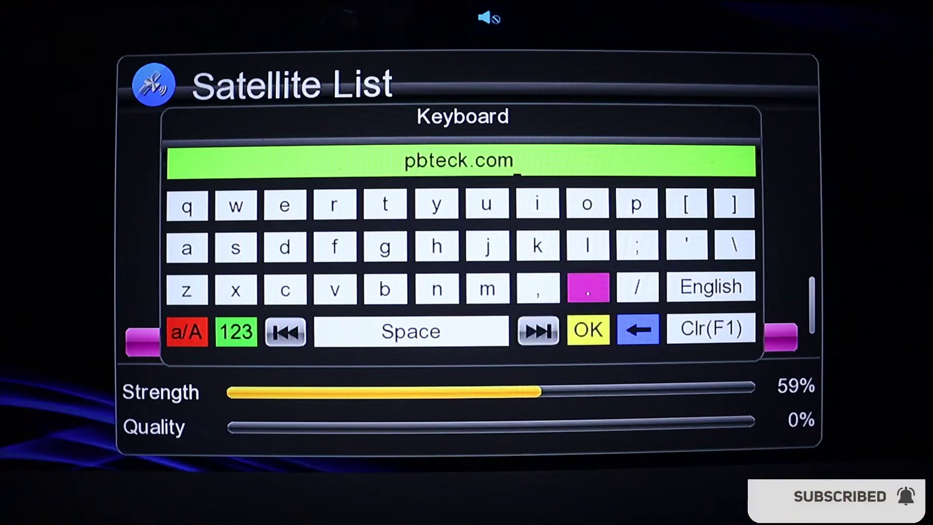
{"action": "key", "text": "Down"}
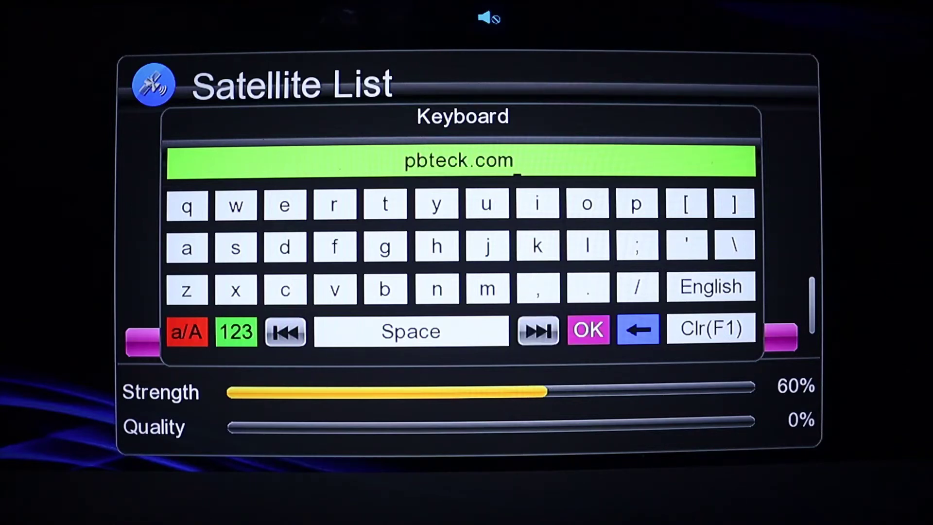
{"action": "key", "text": "Return"}
{"action": "key", "text": "Down"}
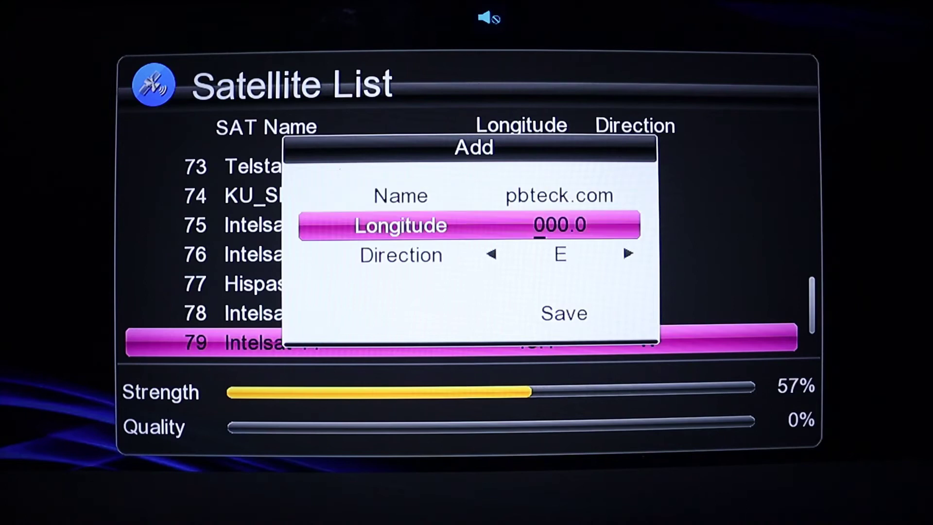
Enter longitude 028 with direction E, save pbteck.com, and exit to Installation
{"action": "type", "text": "0"}
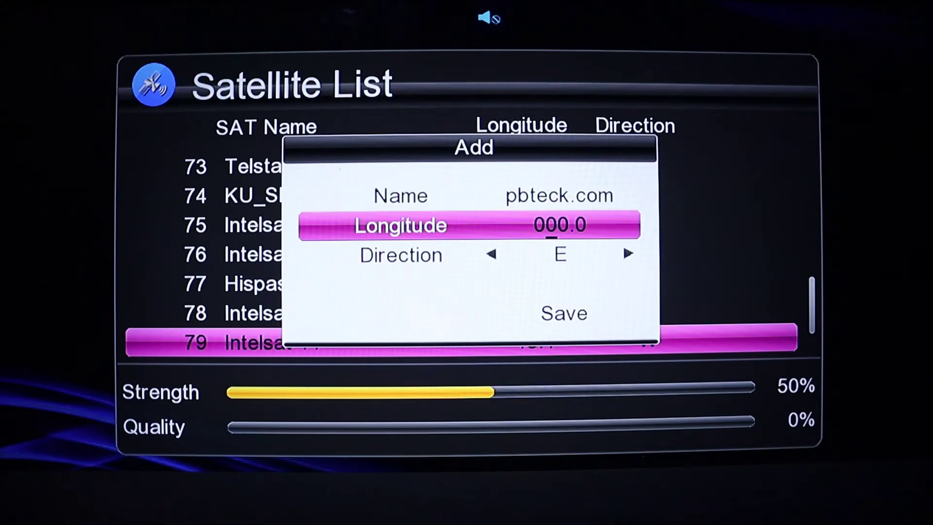
{"action": "type", "text": "2"}
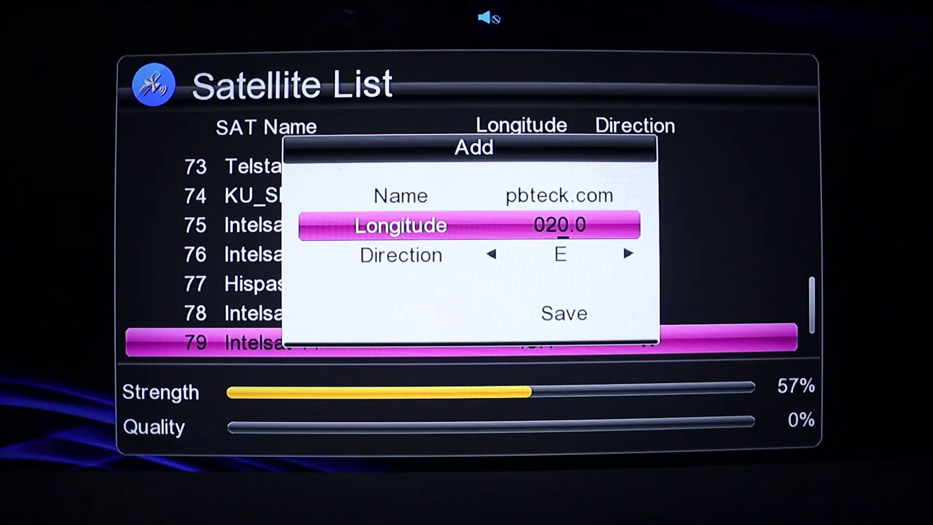
{"action": "type", "text": "8"}
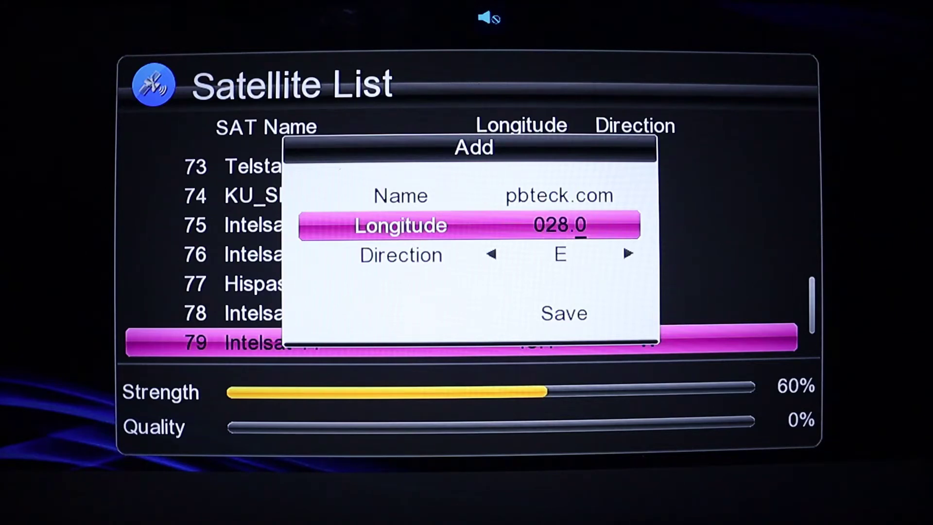
{"action": "key", "text": "Down"}
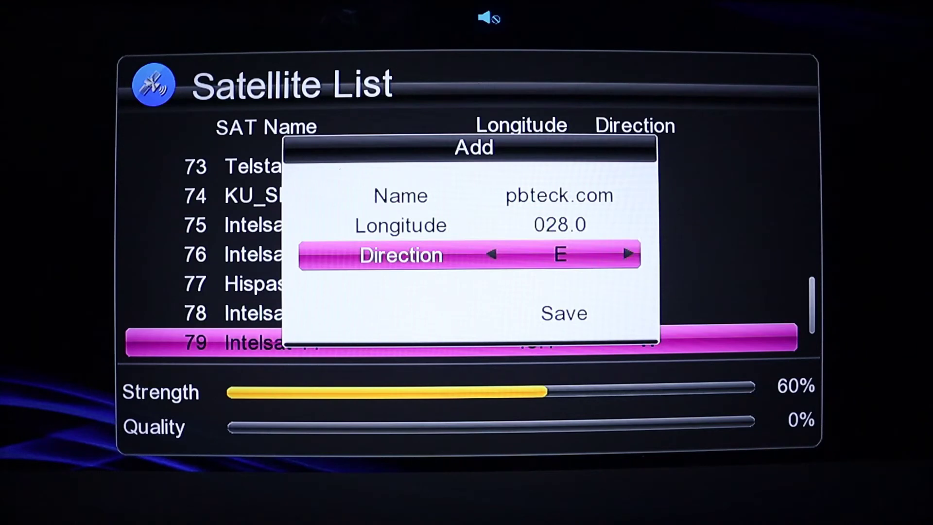
{"action": "key", "text": "Return"}
{"action": "key", "text": "Return"}
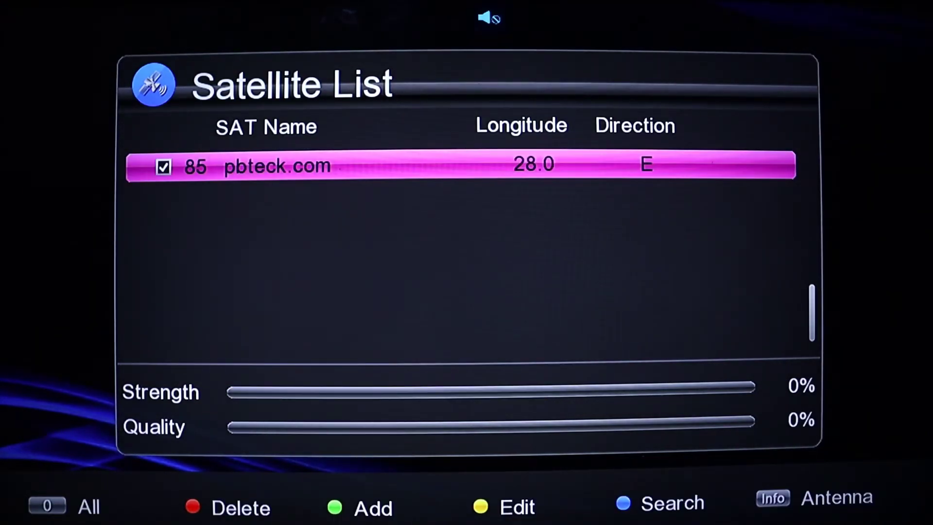
{"action": "key", "text": "Escape"}
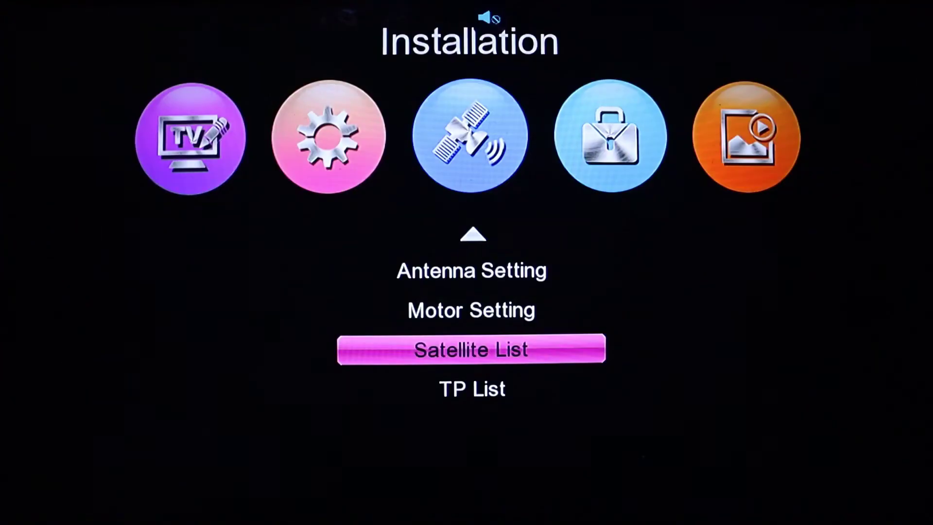
Open Antenna Setting for satellite 85/85 pbteck.com and move down to LNB Frequency
{"action": "key", "text": "Up"}
{"action": "key", "text": "Up"}
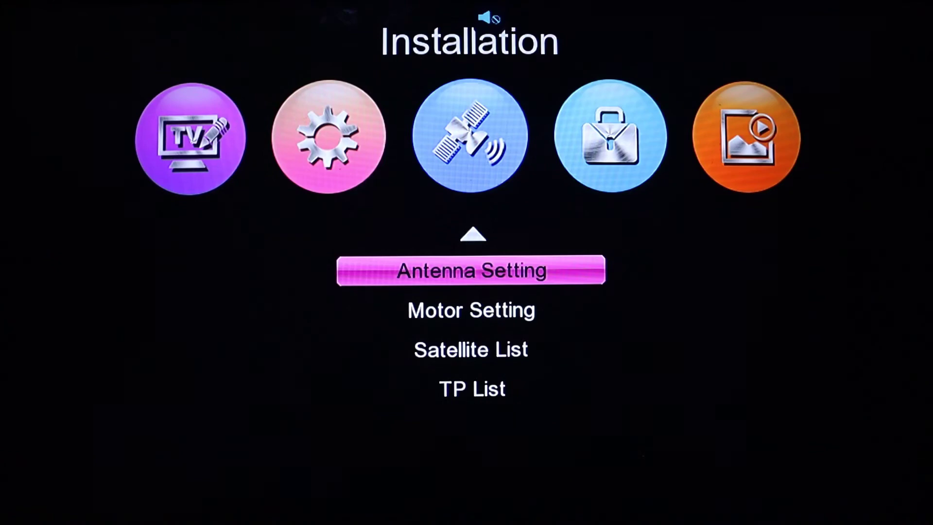
{"action": "key", "text": "Return"}
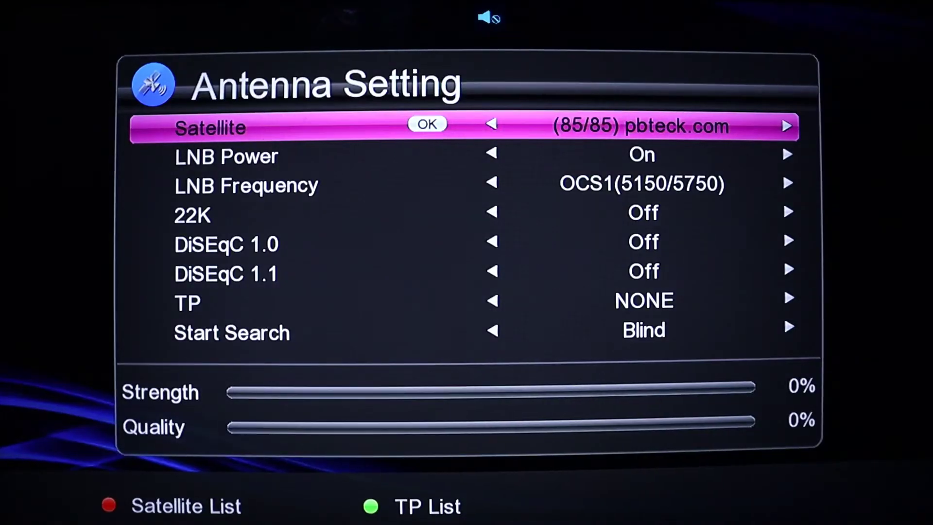
{"action": "key", "text": "Down"}
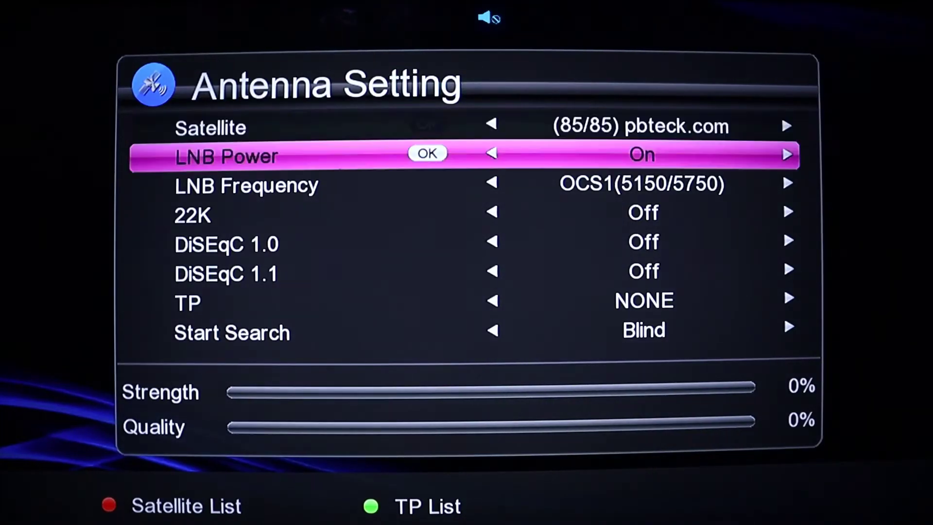
{"action": "key", "text": "Down"}
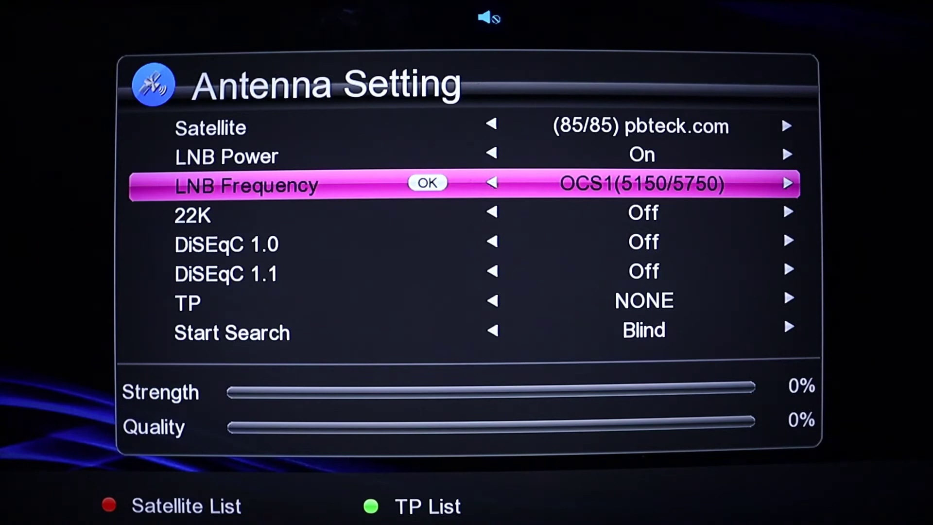
Choose Universal1 (9750/10600) as LNB frequency, review the antenna rows, then exit to Installation
{"action": "key", "text": "Return"}
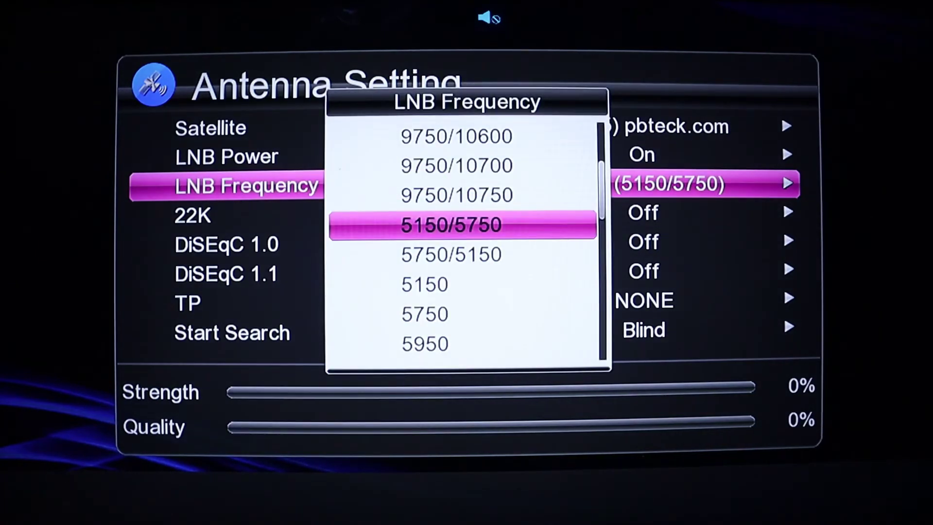
{"action": "key", "text": "Up"}
{"action": "key", "text": "Up"}
{"action": "key", "text": "Up"}
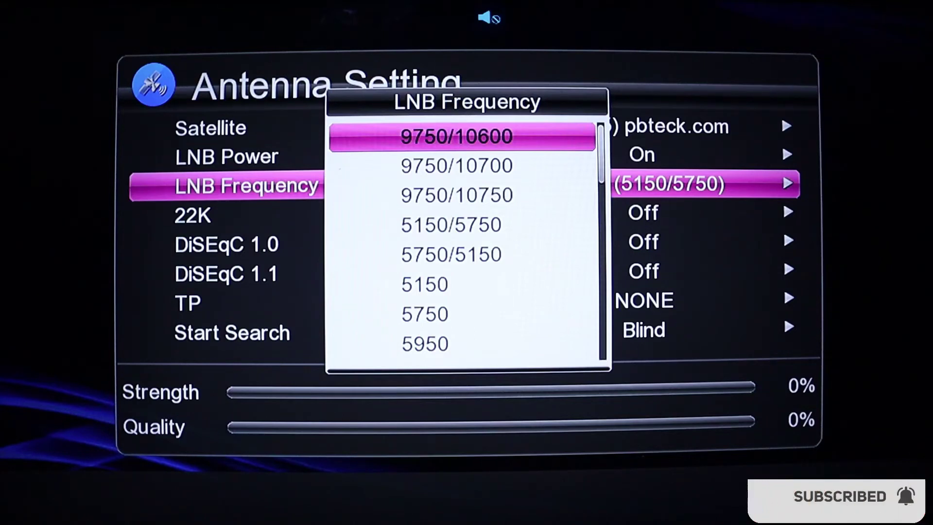
{"action": "key", "text": "Return"}
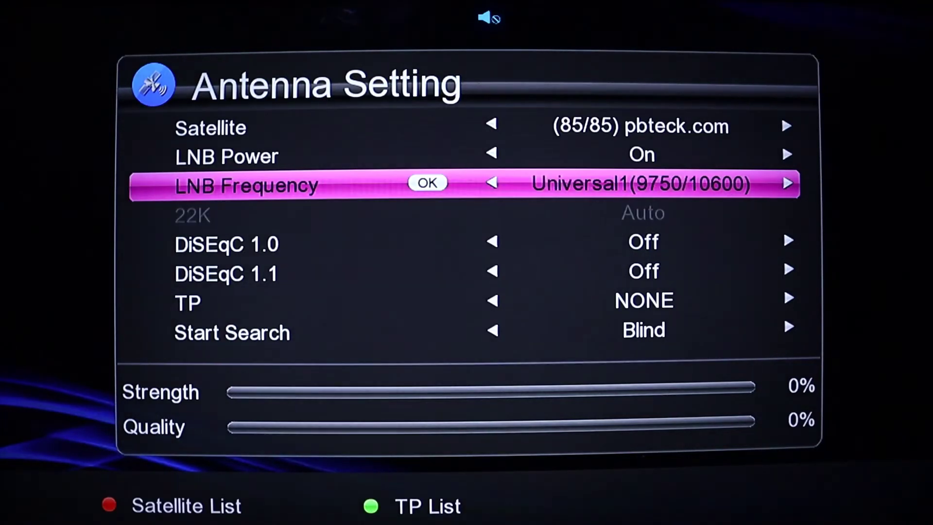
{"action": "key", "text": "Down"}
{"action": "key", "text": "Down"}
{"action": "key", "text": "Down"}
{"action": "key", "text": "Up"}
{"action": "key", "text": "Up"}
{"action": "key", "text": "Up"}
{"action": "key", "text": "Down"}
{"action": "key", "text": "Down"}
{"action": "key", "text": "Down"}
{"action": "key", "text": "Up"}
{"action": "key", "text": "Up"}
{"action": "key", "text": "Up"}
{"action": "key", "text": "Up"}
{"action": "key", "text": "Down"}
{"action": "key", "text": "Down"}
{"action": "key", "text": "Down"}
{"action": "key", "text": "Up"}
{"action": "key", "text": "Down"}
{"action": "key", "text": "Down"}
{"action": "key", "text": "Down"}
{"action": "key", "text": "Up"}
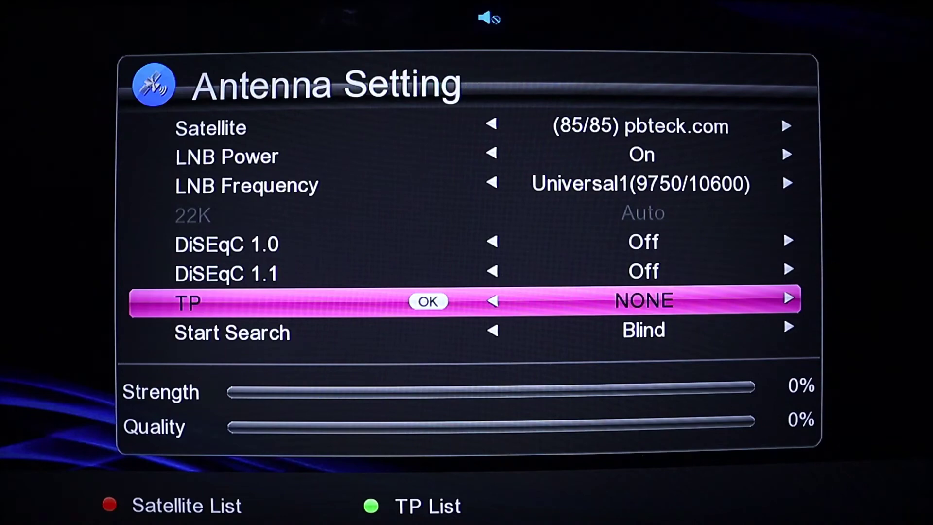
{"action": "key", "text": "Escape"}
Open the pbteck.com TP List and try adding frequency 122, which is refused as Invalid TP
{"action": "key", "text": "Down"}
{"action": "key", "text": "Down"}
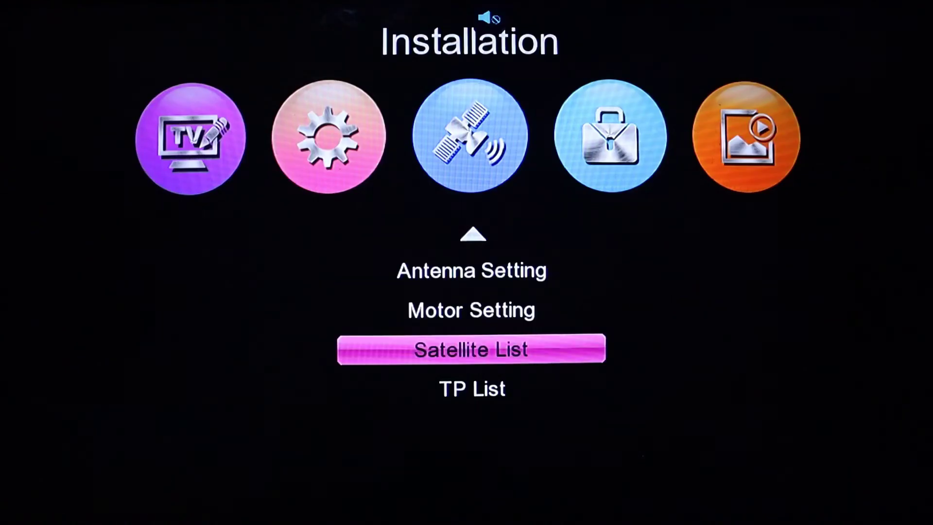
{"action": "key", "text": "Down"}
{"action": "key", "text": "Return"}
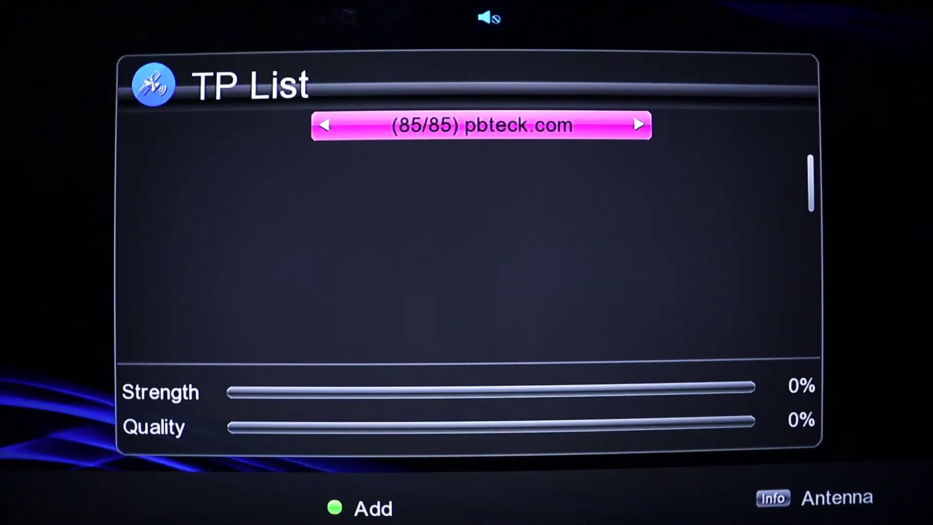
{"action": "key", "text": "F2"}
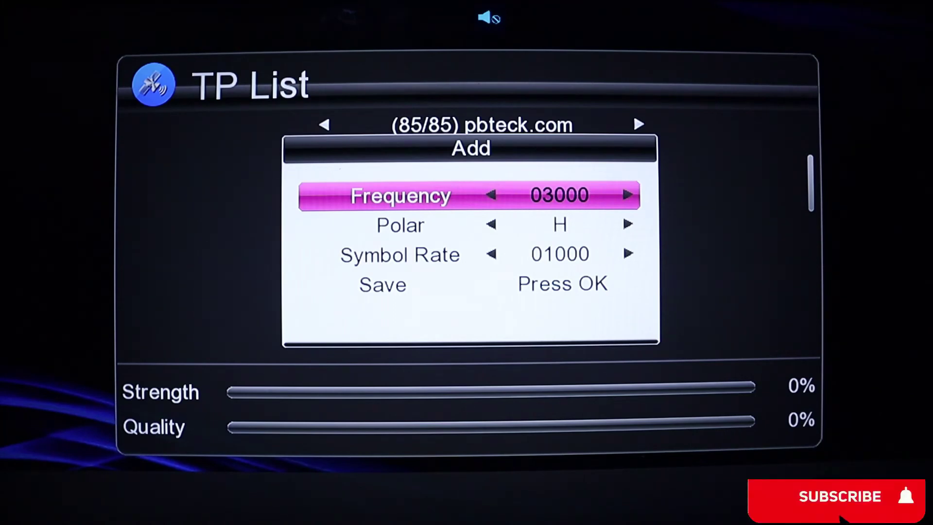
{"action": "type", "text": "1"}
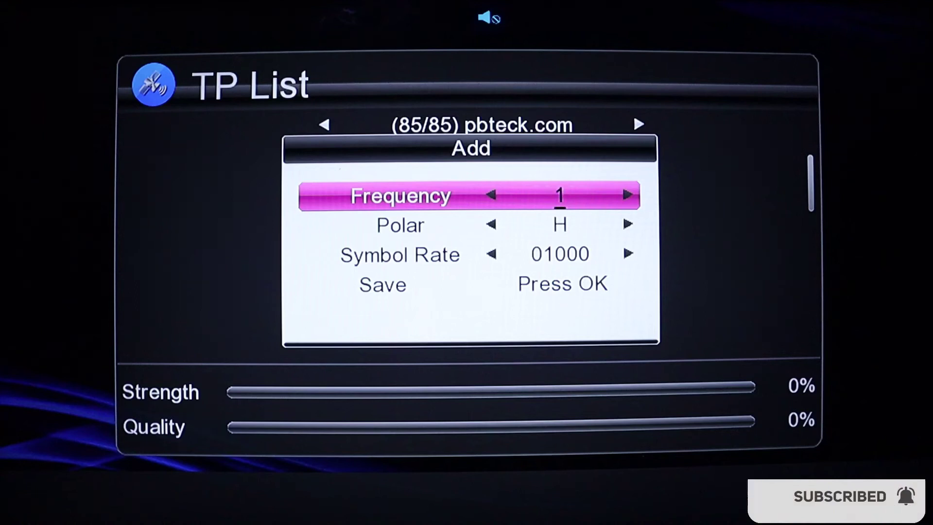
{"action": "type", "text": "22"}
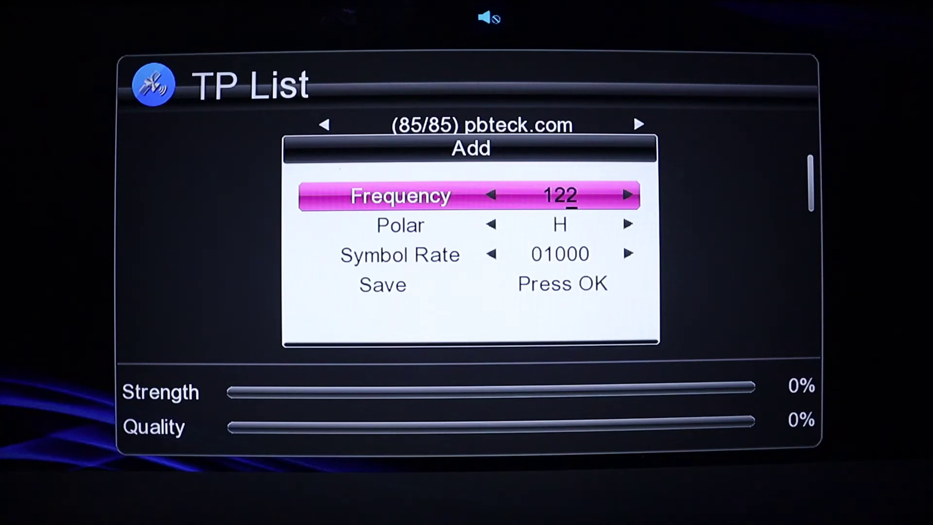
{"action": "key", "text": "Return"}
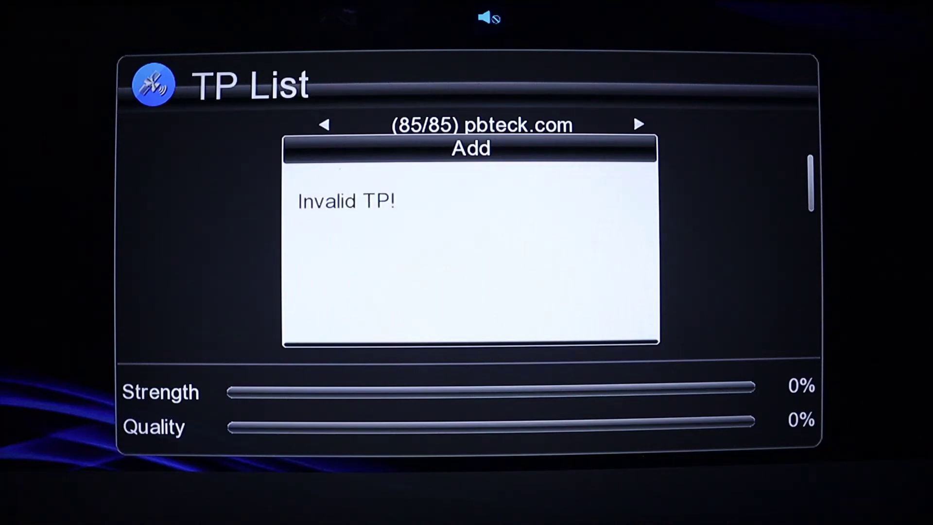
{"action": "key", "text": "Escape"}
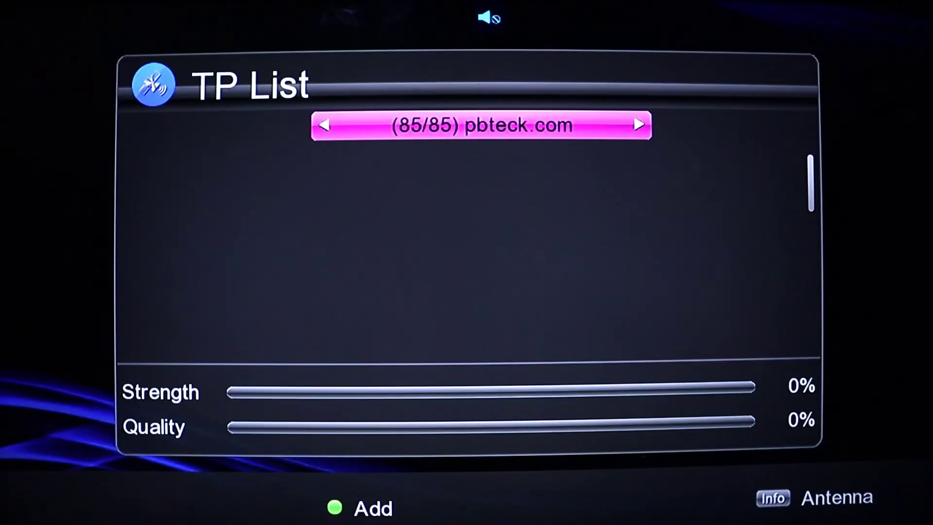
Add a transponder with frequency 12245, polarization H and symbol rate 27500, and save it
{"action": "key", "text": "F2"}
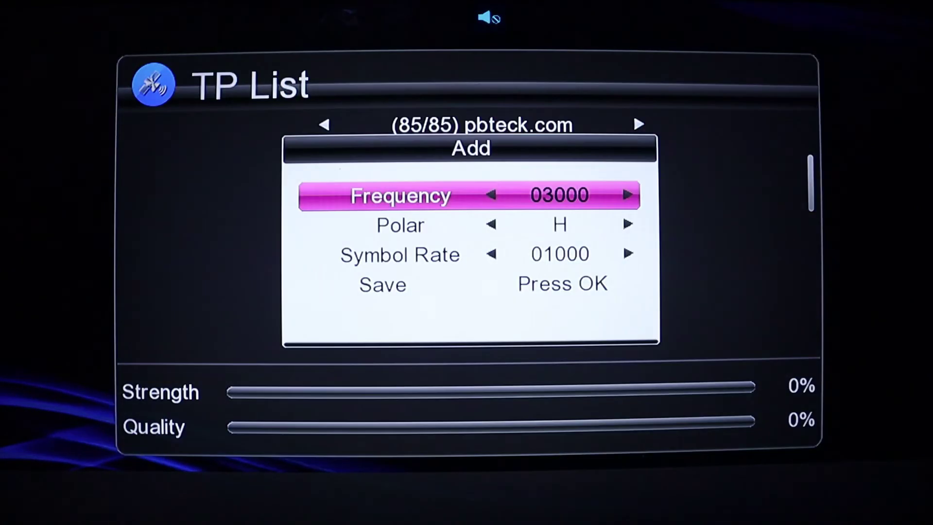
{"action": "type", "text": "122"}
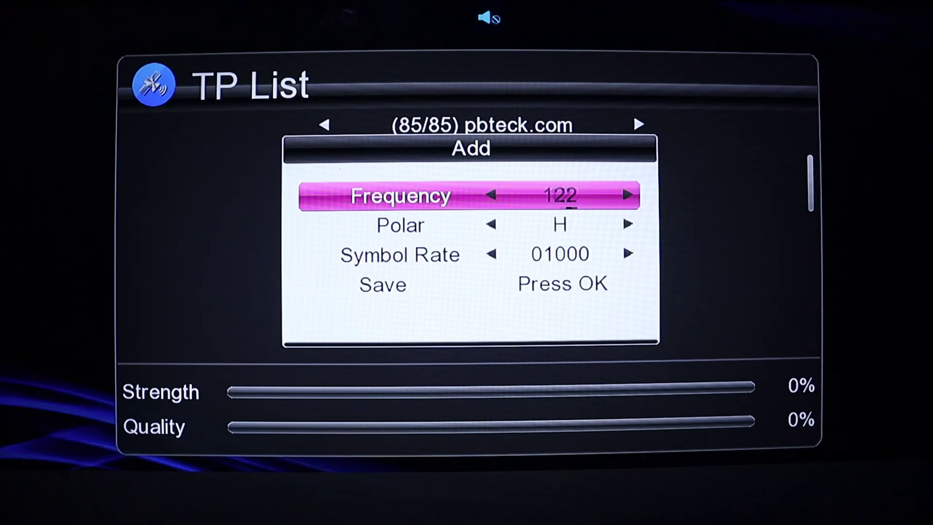
{"action": "type", "text": "45"}
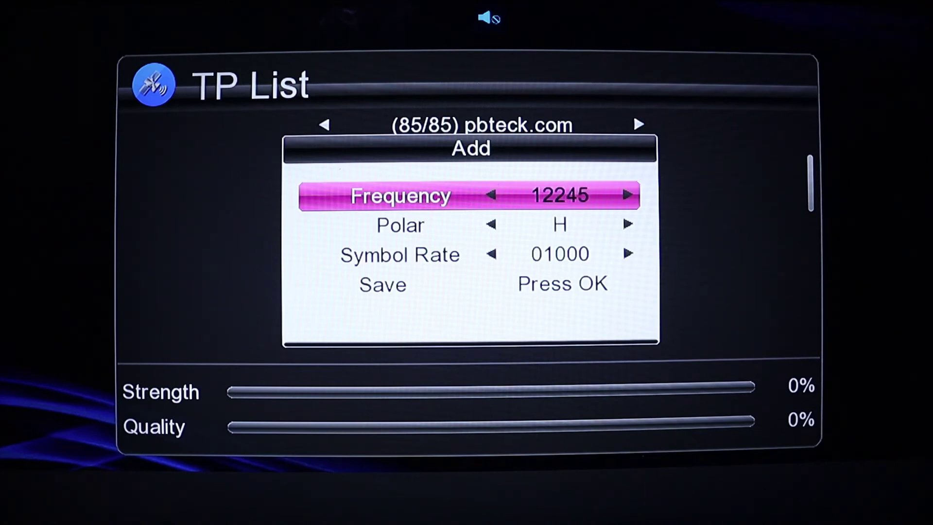
{"action": "key", "text": "Down"}
{"action": "key", "text": "Down"}
{"action": "type", "text": "275"}
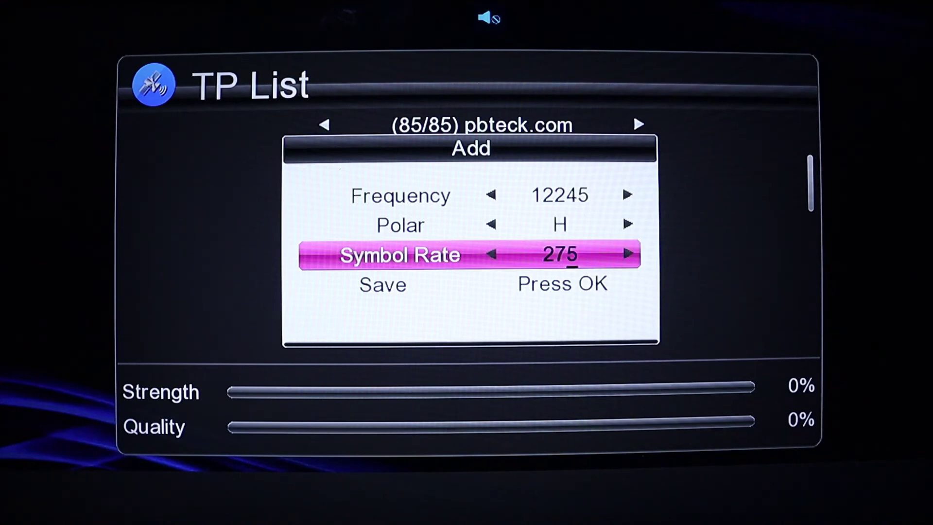
{"action": "type", "text": "00"}
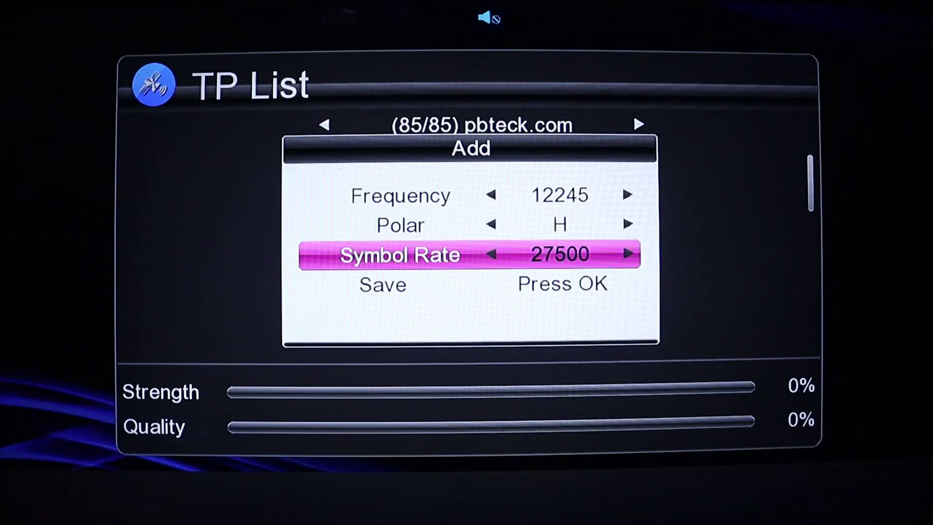
{"action": "key", "text": "Down"}
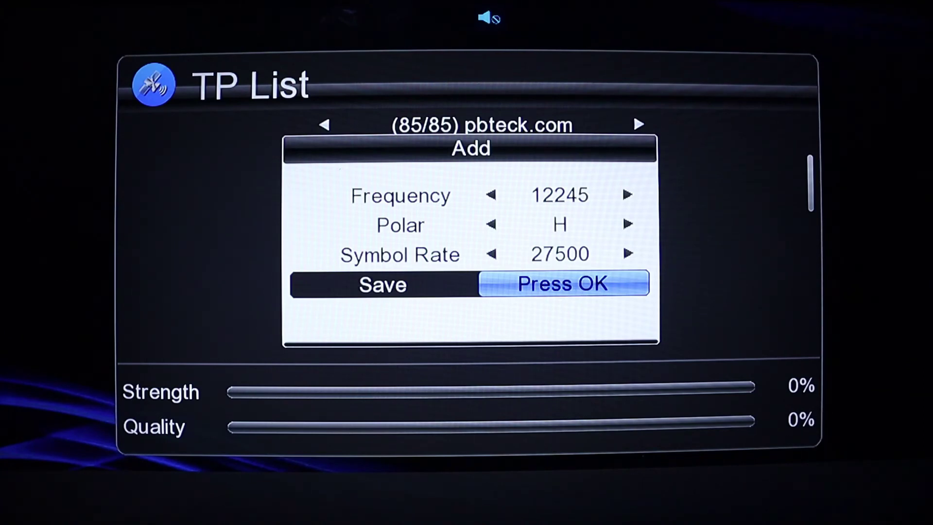
{"action": "key", "text": "Return"}
{"action": "key", "text": "Return"}
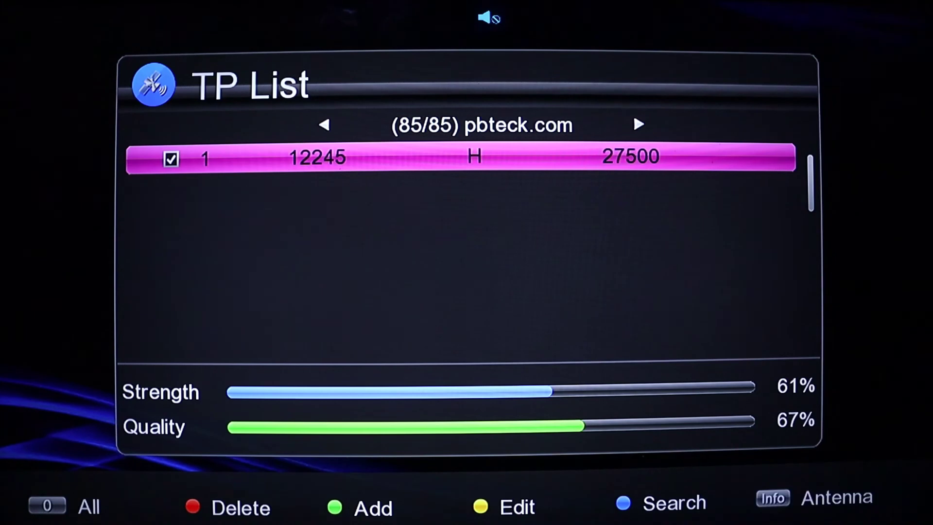
Back in Antenna Setting, set the search mode to SuperBlind and open Satellite Search
{"action": "key", "text": "Escape"}
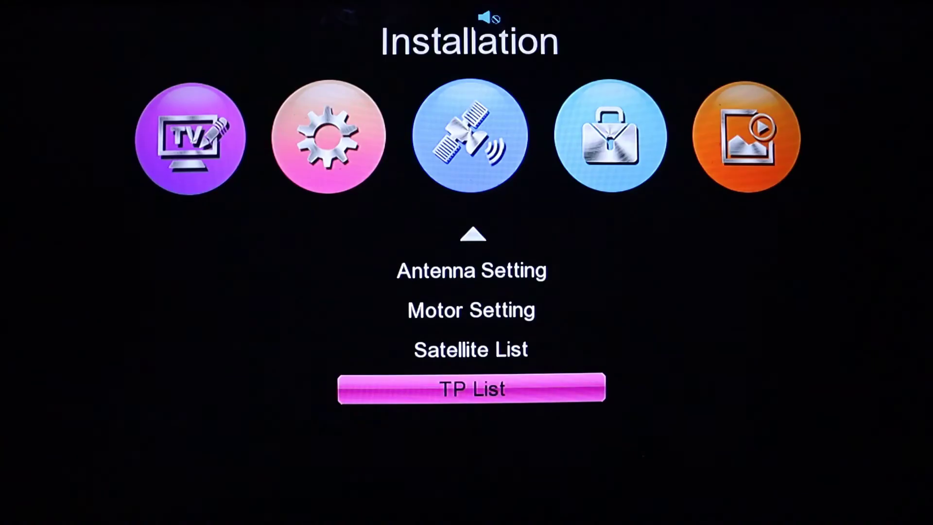
{"action": "key", "text": "Up"}
{"action": "key", "text": "Up"}
{"action": "key", "text": "Up"}
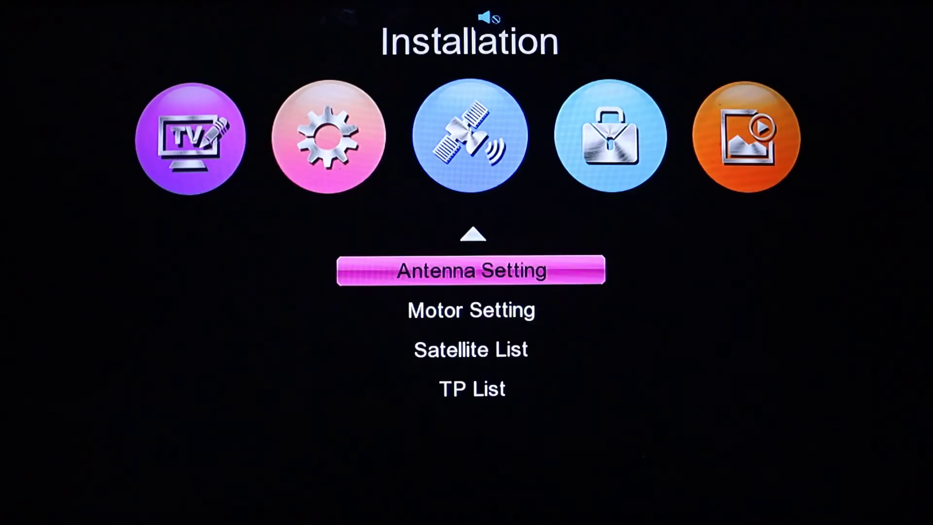
{"action": "key", "text": "Return"}
{"action": "key", "text": "Down"}
{"action": "key", "text": "Down"}
{"action": "key", "text": "Down"}
{"action": "key", "text": "Down"}
{"action": "key", "text": "Down"}
{"action": "key", "text": "Down"}
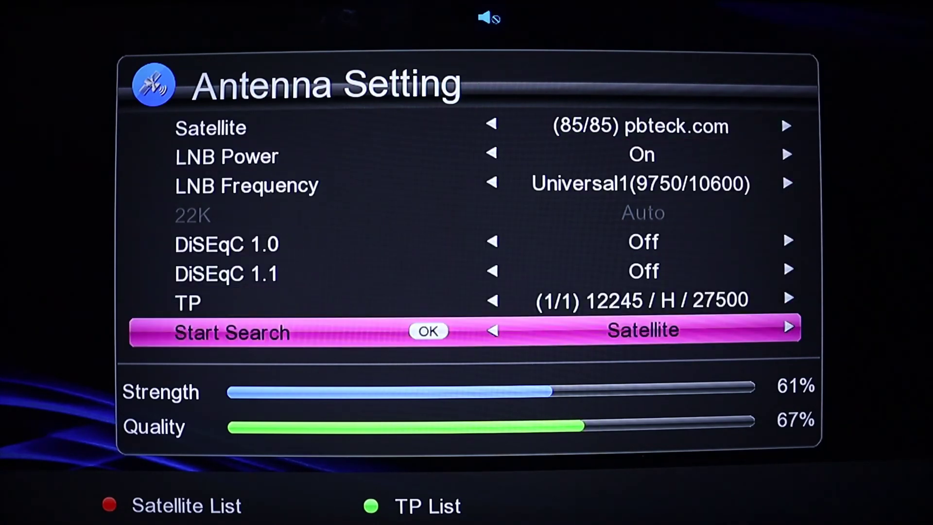
{"action": "key", "text": "Right"}
{"action": "key", "text": "Right"}
{"action": "key", "text": "Right"}
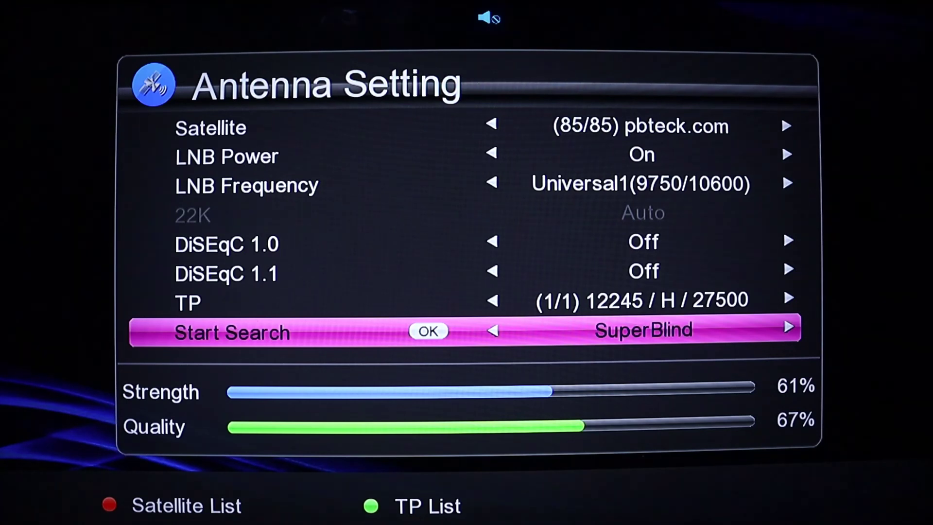
{"action": "key", "text": "Return"}
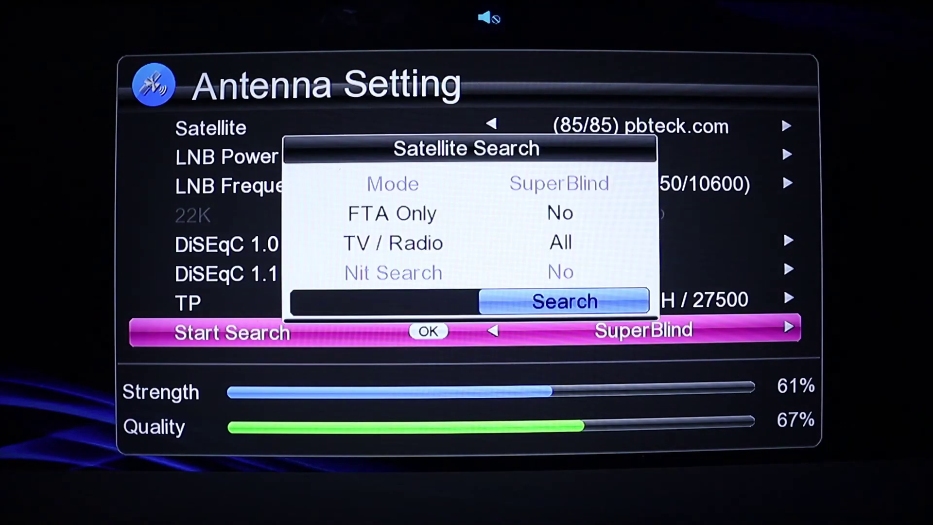
Set FTA Only to Yes and launch the Super Blind Search of pbteck.com
{"action": "key", "text": "Up"}
{"action": "key", "text": "Up"}
{"action": "key", "text": "Right"}
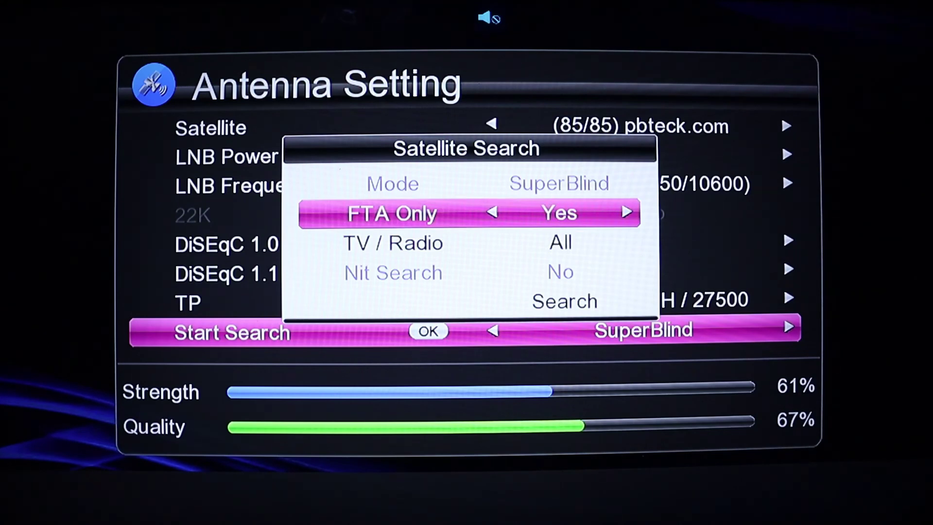
{"action": "key", "text": "Down"}
{"action": "key", "text": "Down"}
{"action": "key", "text": "Up"}
{"action": "key", "text": "Up"}
{"action": "key", "text": "Down"}
{"action": "key", "text": "Down"}
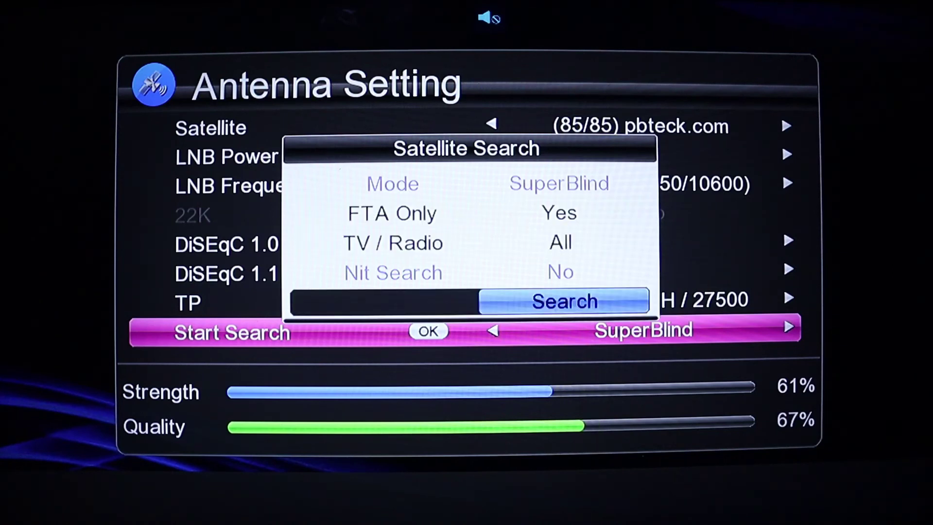
{"action": "key", "text": "Return"}
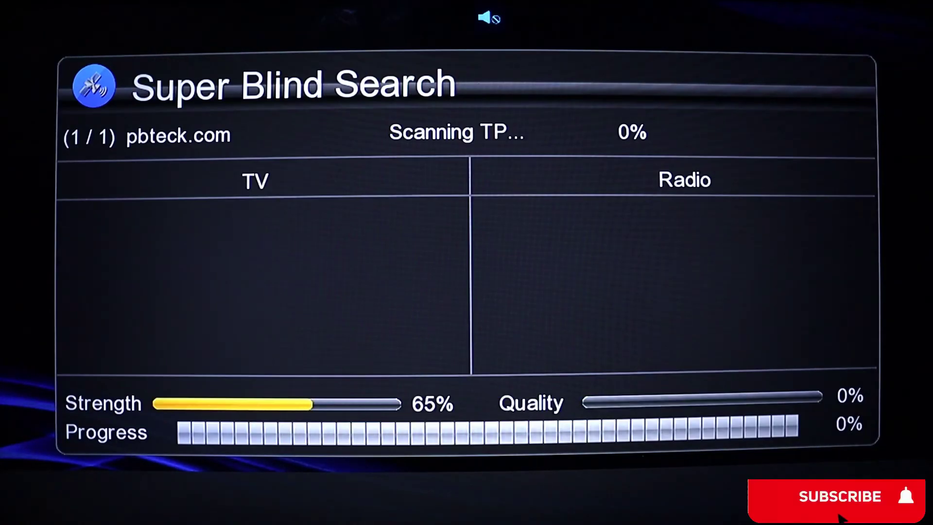